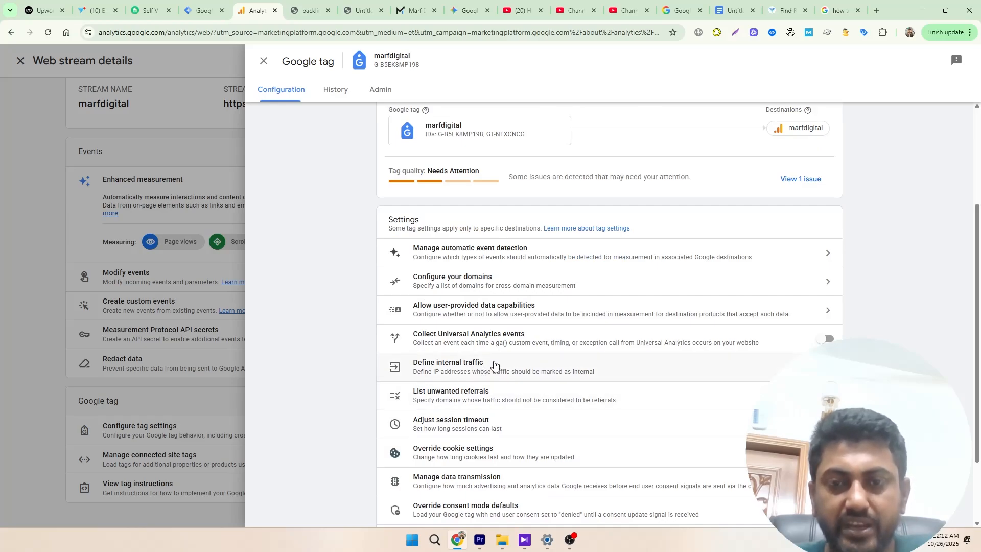
- Start a new internal traffic rule in the Google tag settings and name it "Internal Traffic"
click(493, 368)
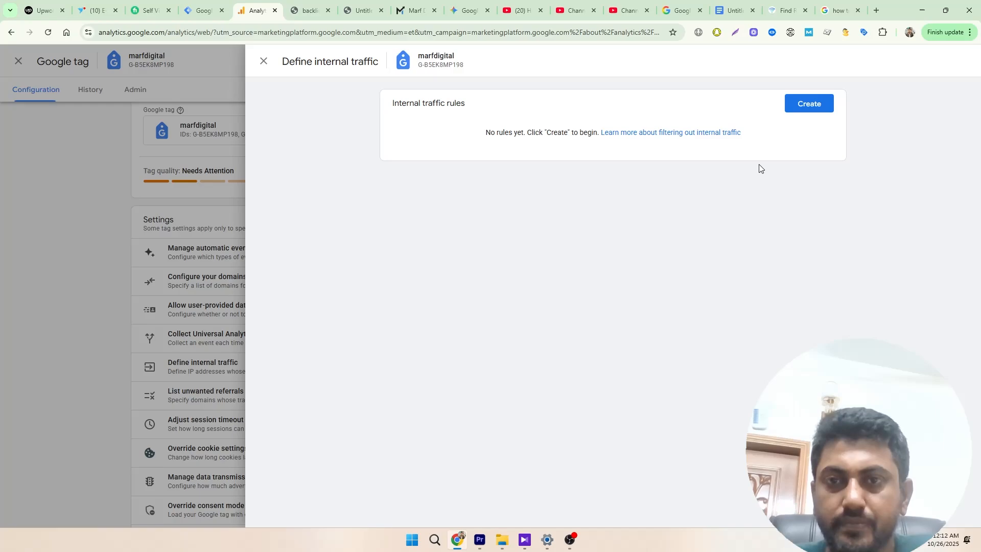
click(808, 104)
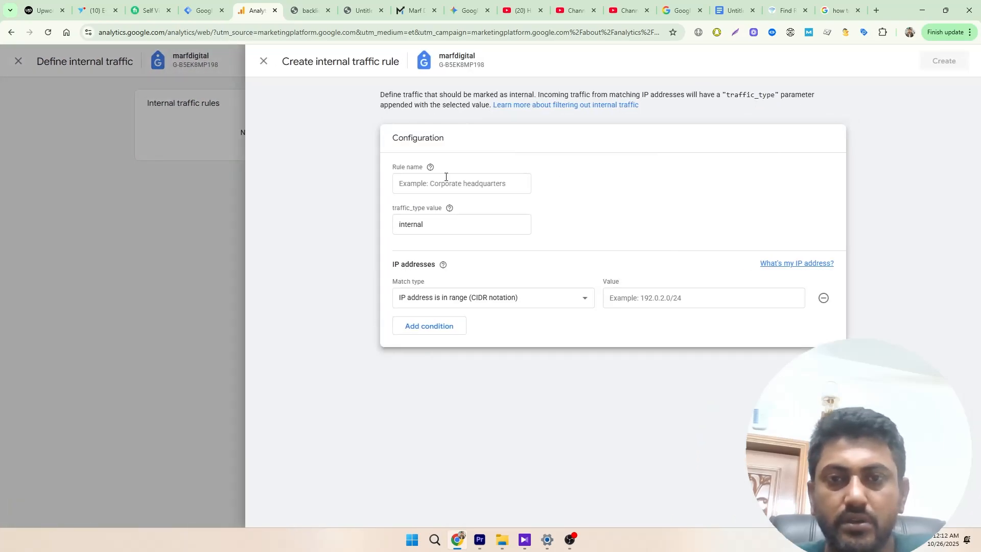
click(444, 179)
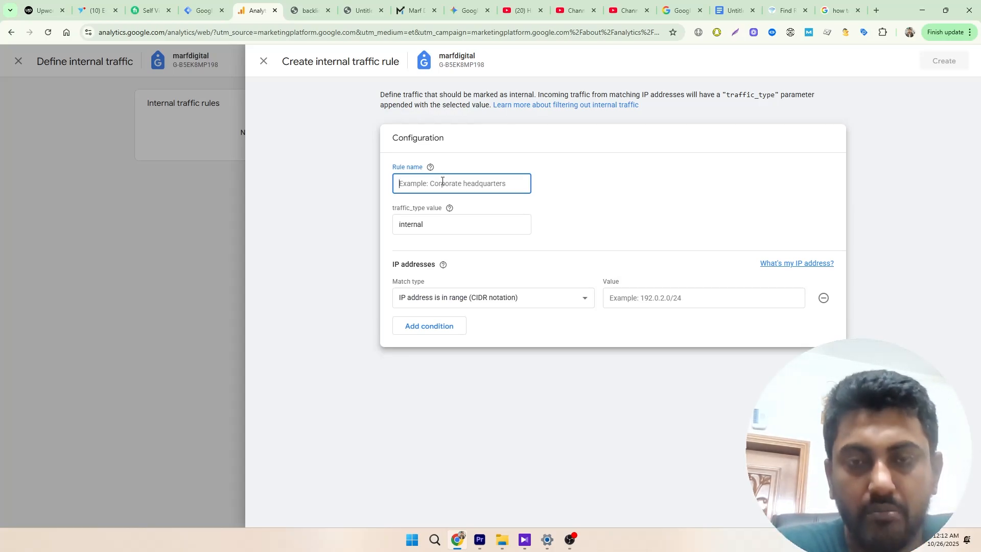
text(Unter)
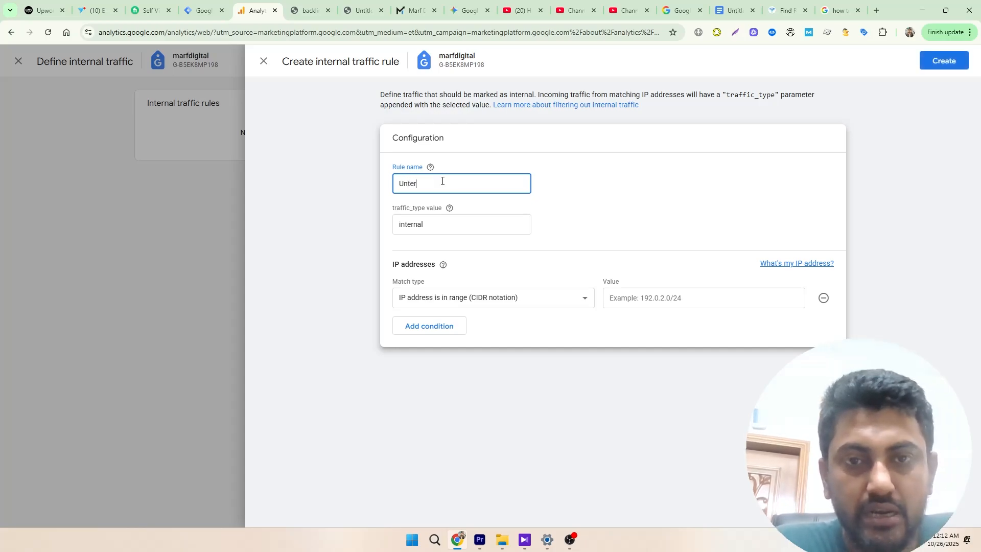
key(BackSpace)
text(Inter)
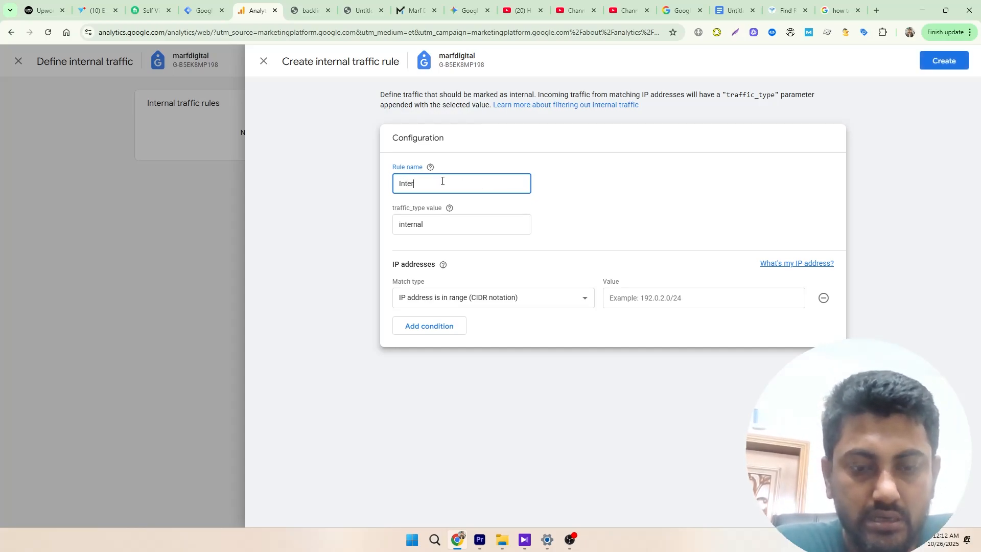
text(nal )
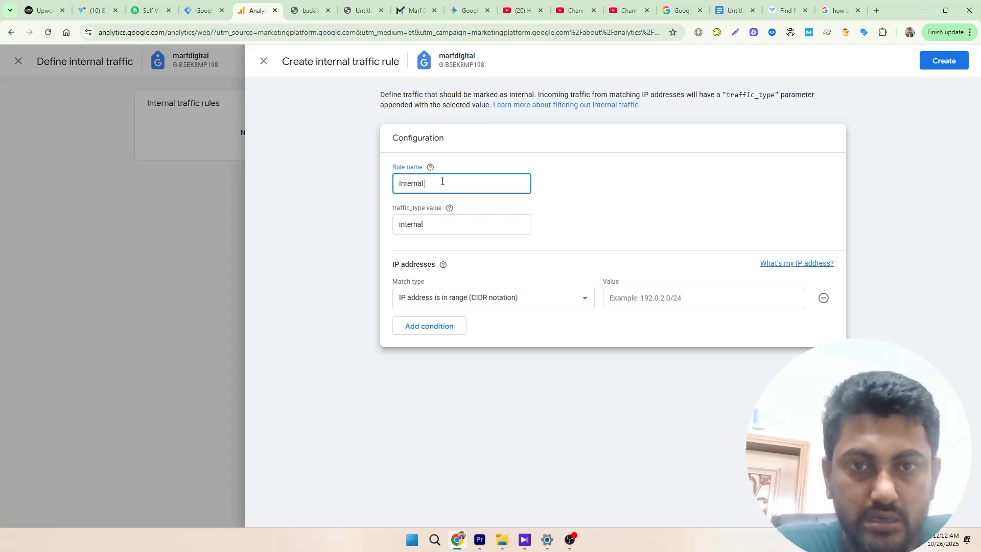
text(Traffic)
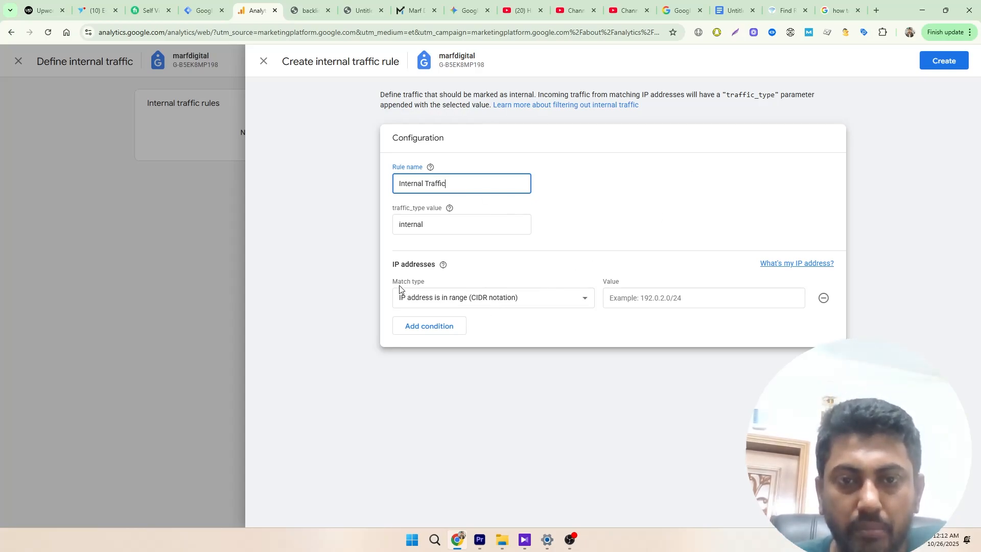
- Set the rule's IP address match type to "IP address equals"
click(450, 299)
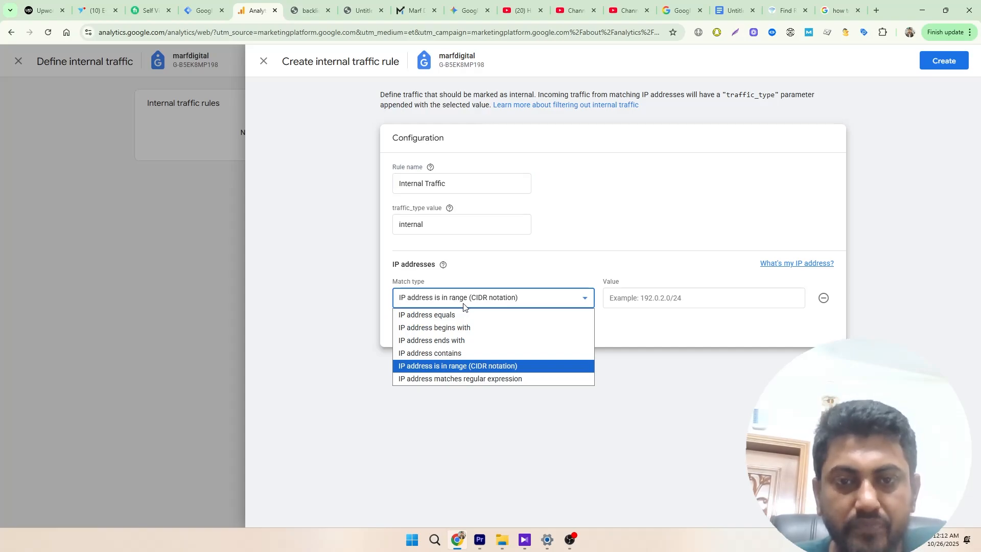
click(448, 315)
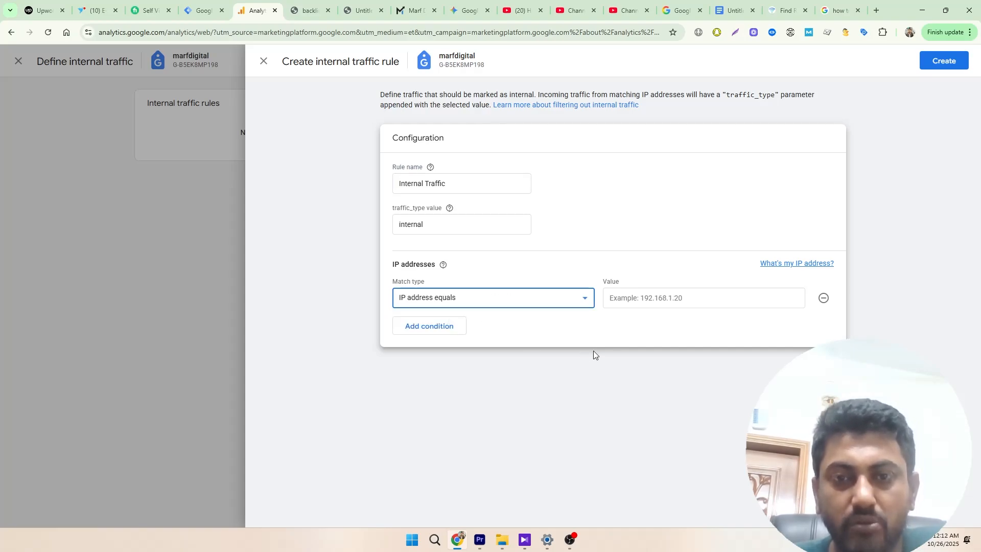
click(520, 304)
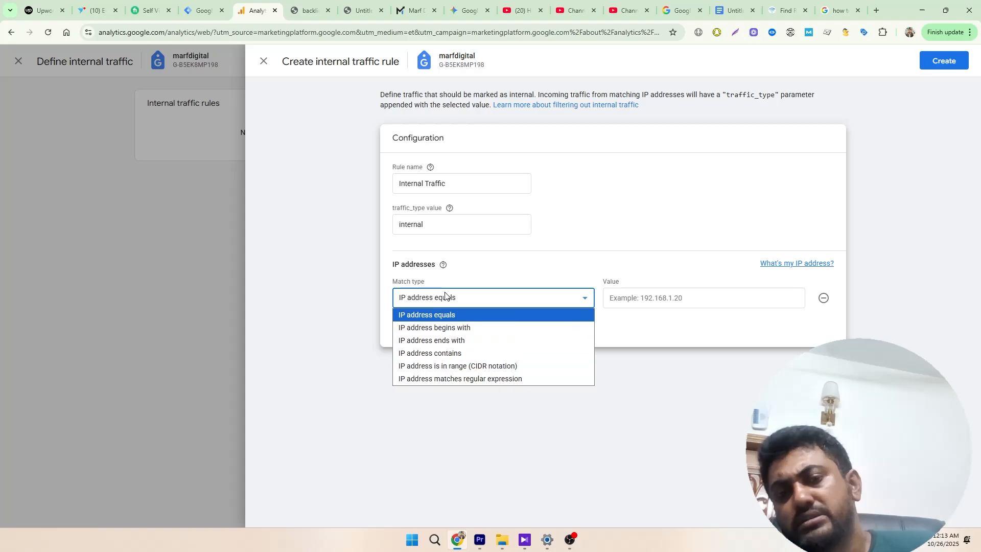
click(431, 317)
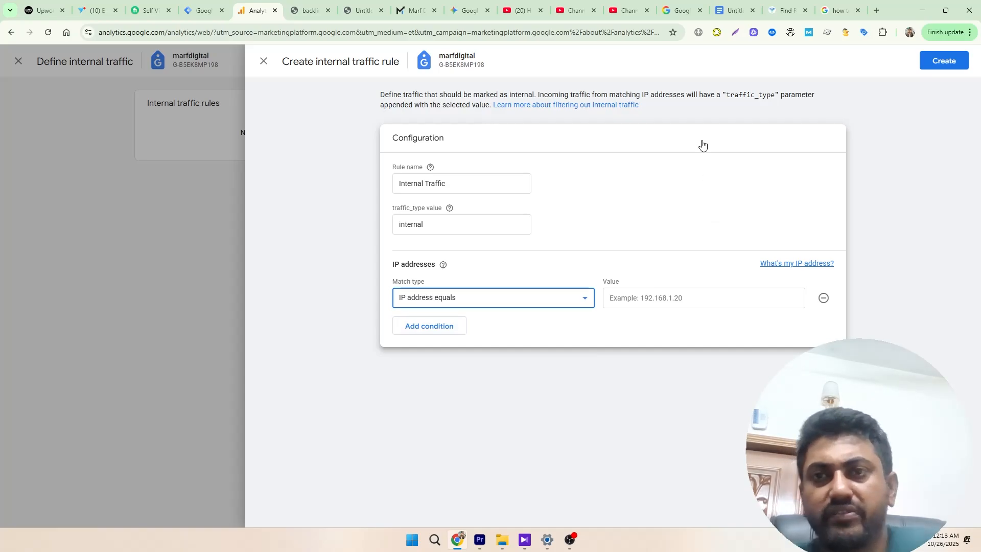
- Switch to the Gemini chat and copy the public IP address given in its answer
click(468, 11)
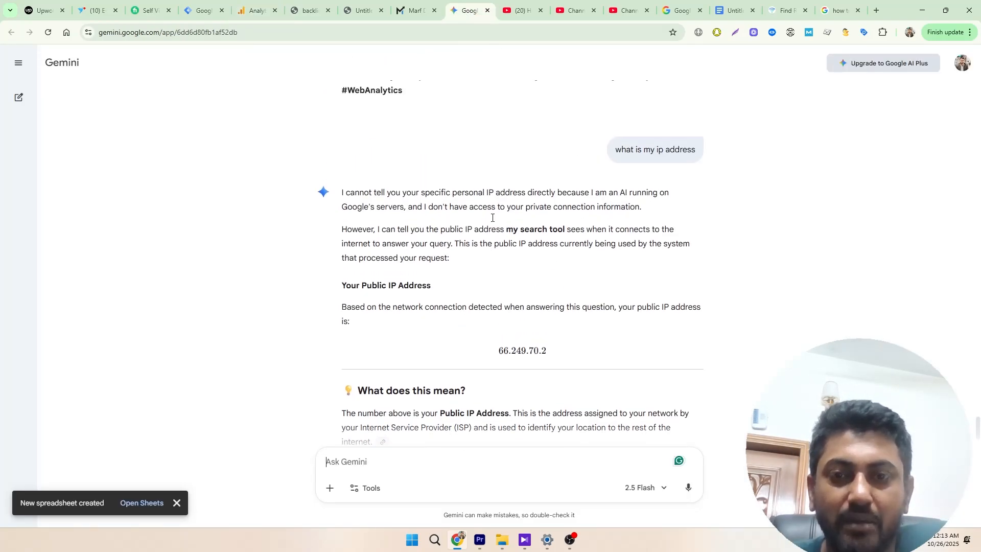
drag(499, 354, 543, 356)
right_click(530, 351)
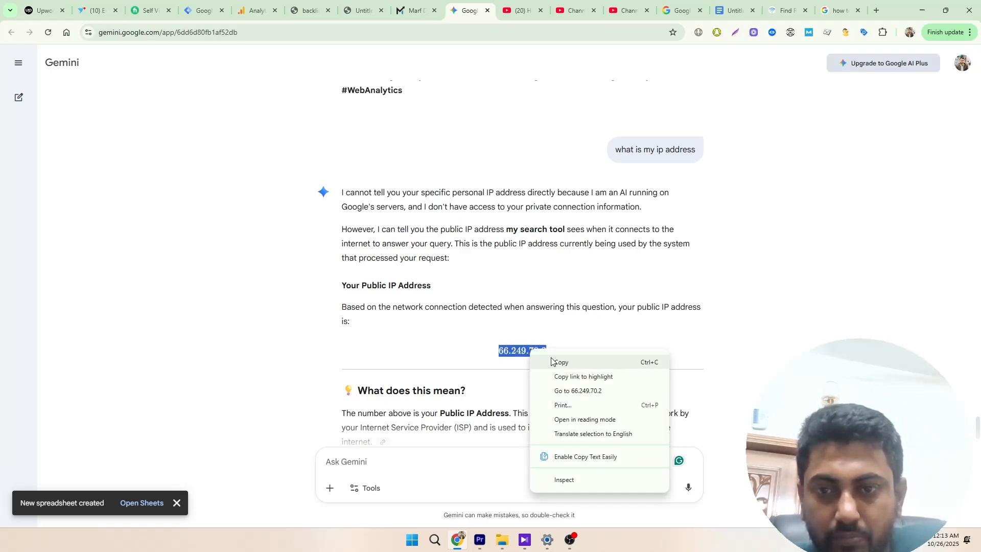
click(555, 362)
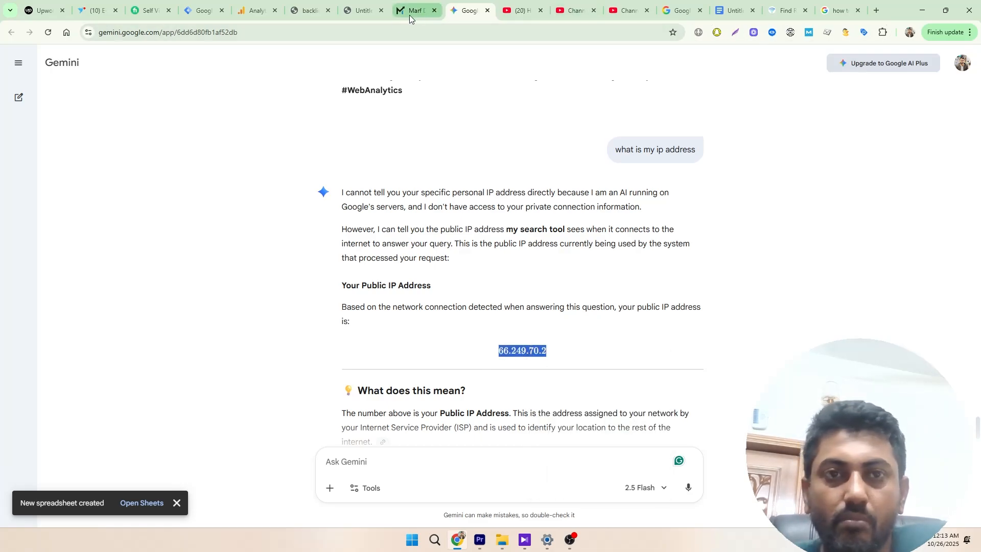
- Back in Google Analytics, paste the copied IP address as the condition value, trim it to 66.249.70.2, and create the rule
click(258, 11)
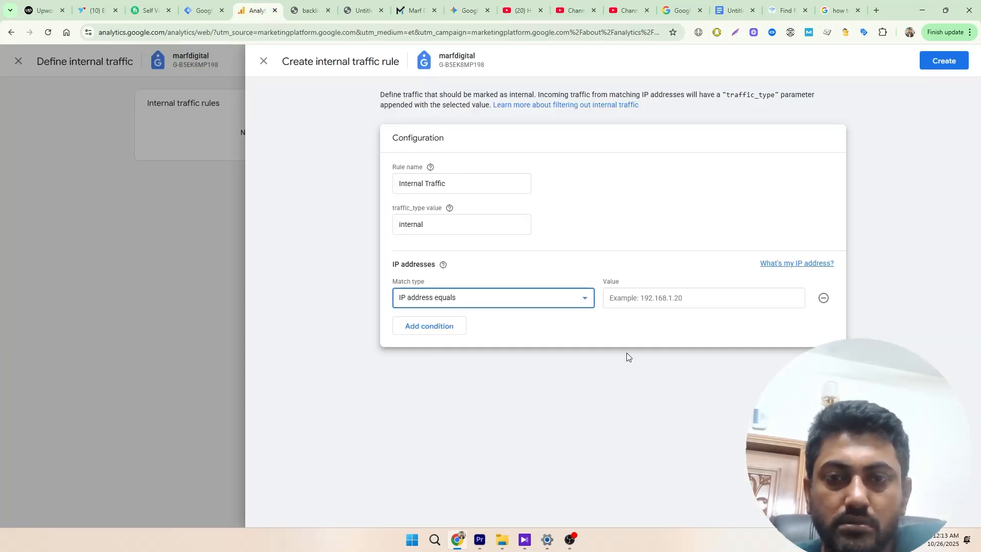
click(636, 303)
right_click(635, 302)
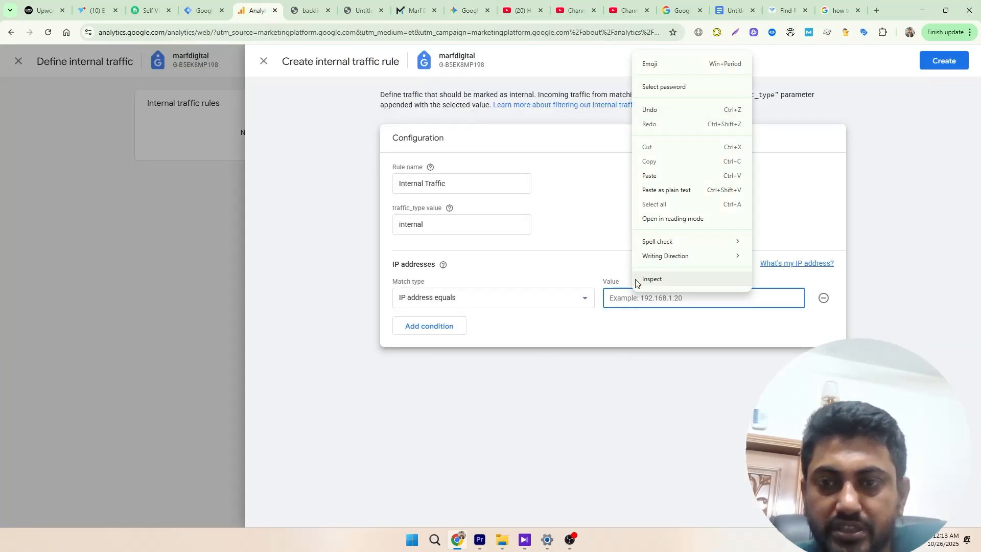
click(650, 177)
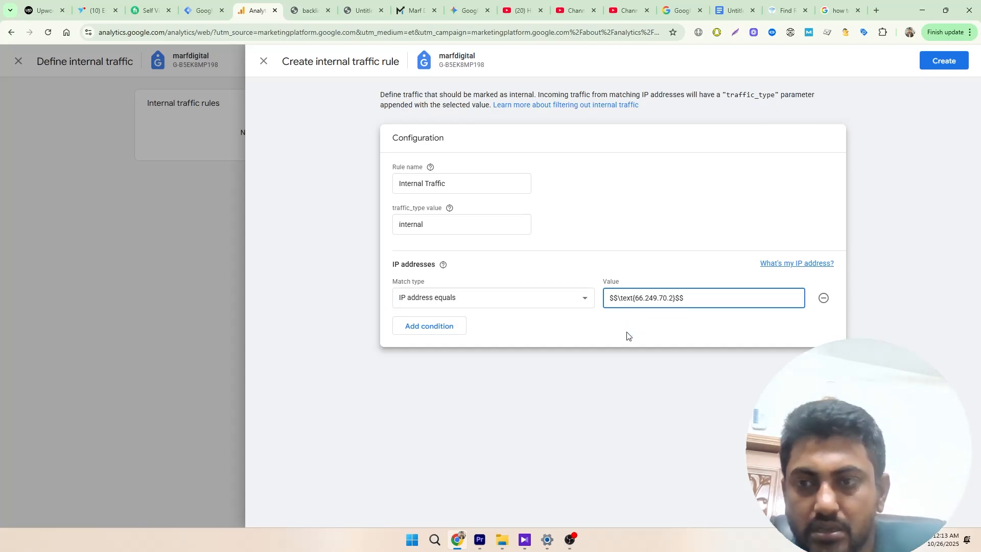
key(BackSpace)
key(BackSpace)
key(BackSpace)
key(BackSpace)
key(BackSpace)
key(BackSpace)
key(BackSpace)
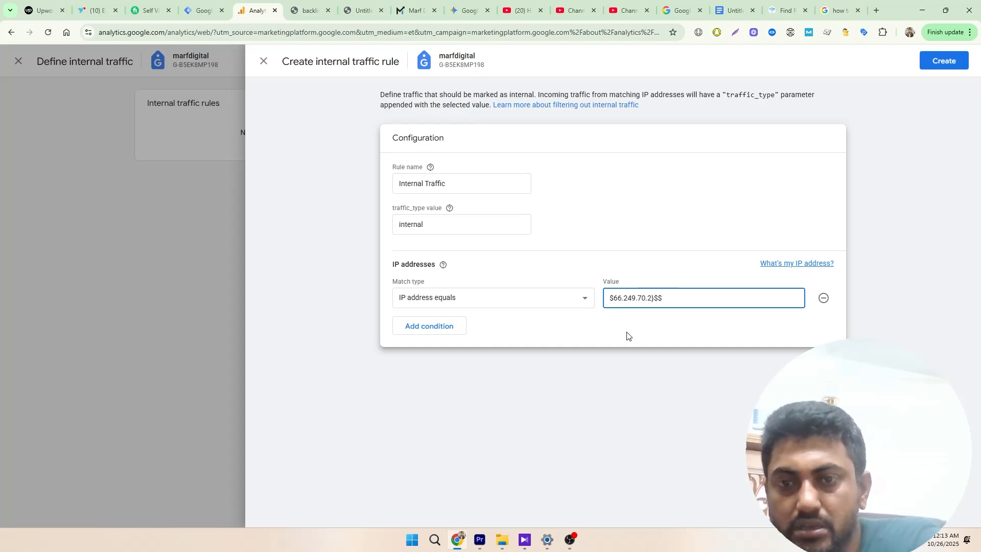
key(BackSpace)
key(BackSpace)
key(BackSpace)
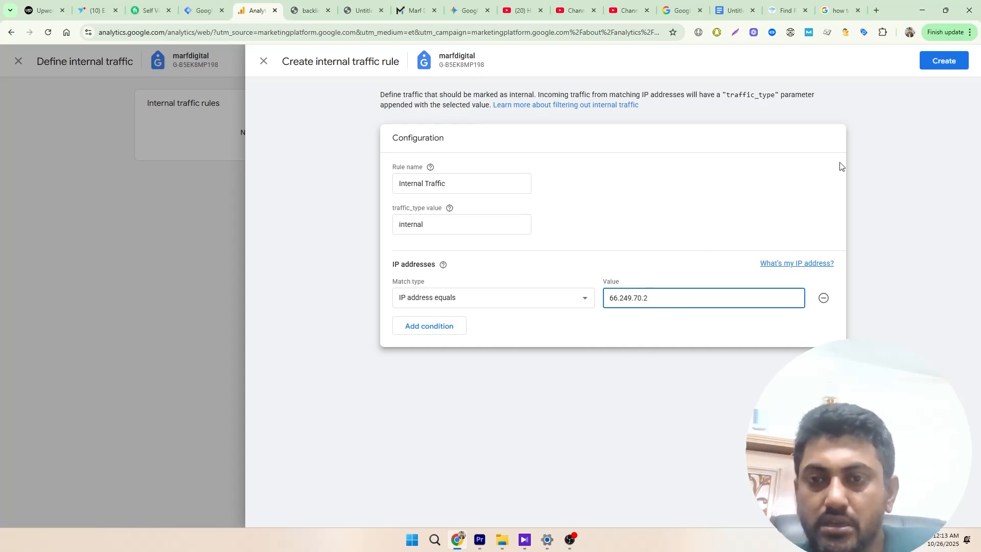
click(939, 65)
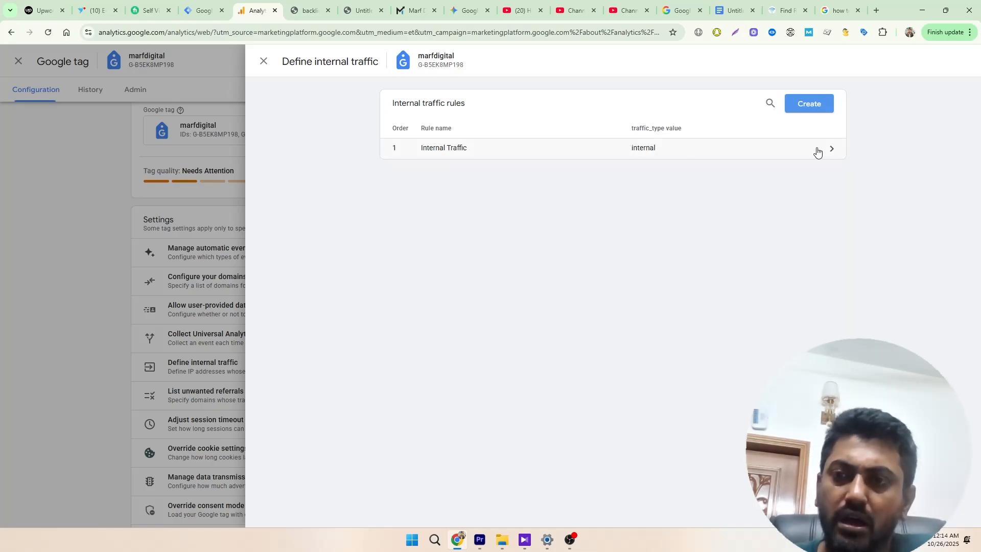
click(818, 104)
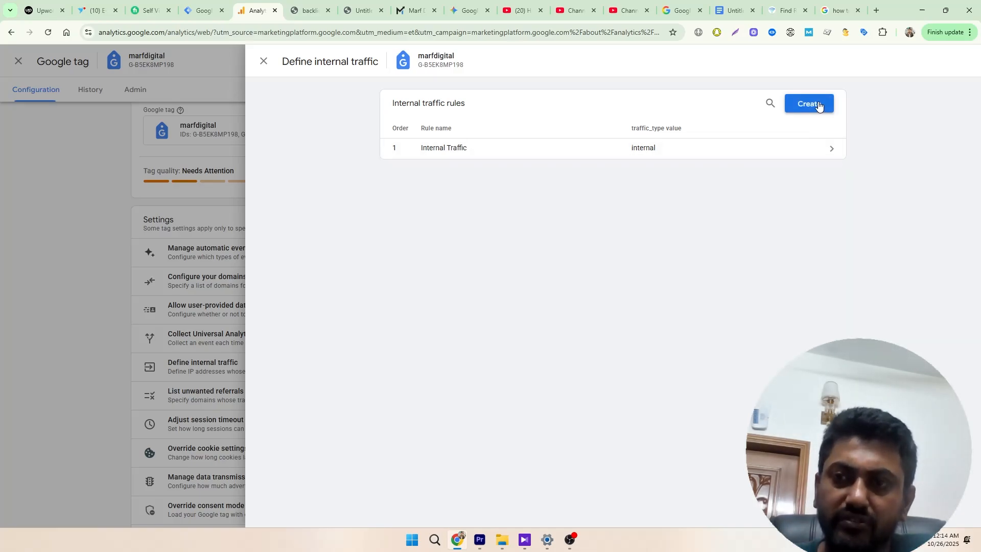
click(429, 301)
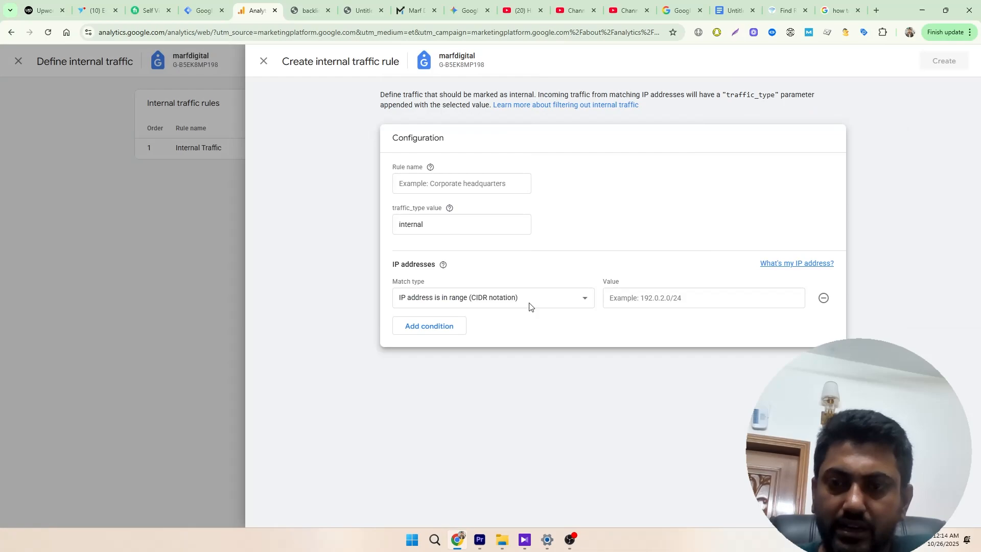
click(480, 304)
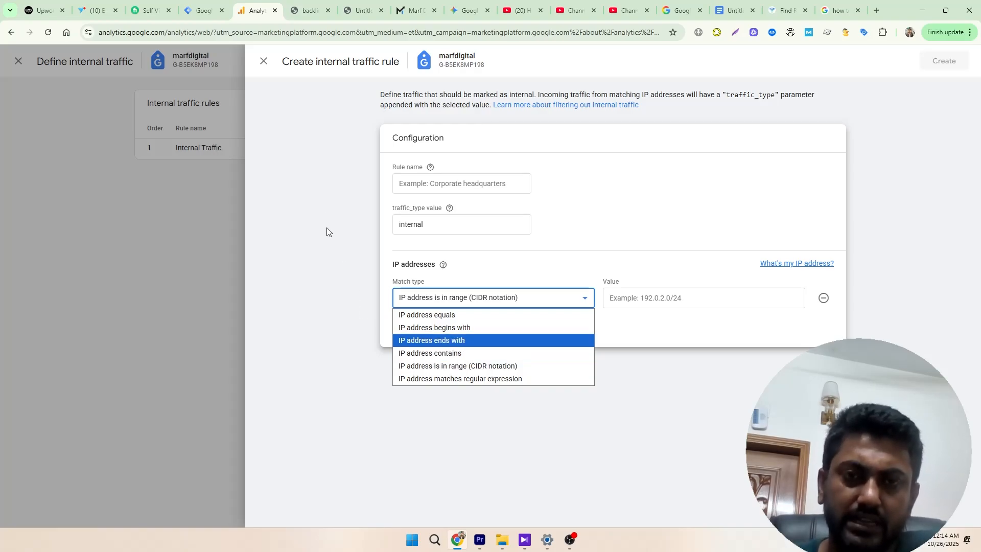
click(264, 61)
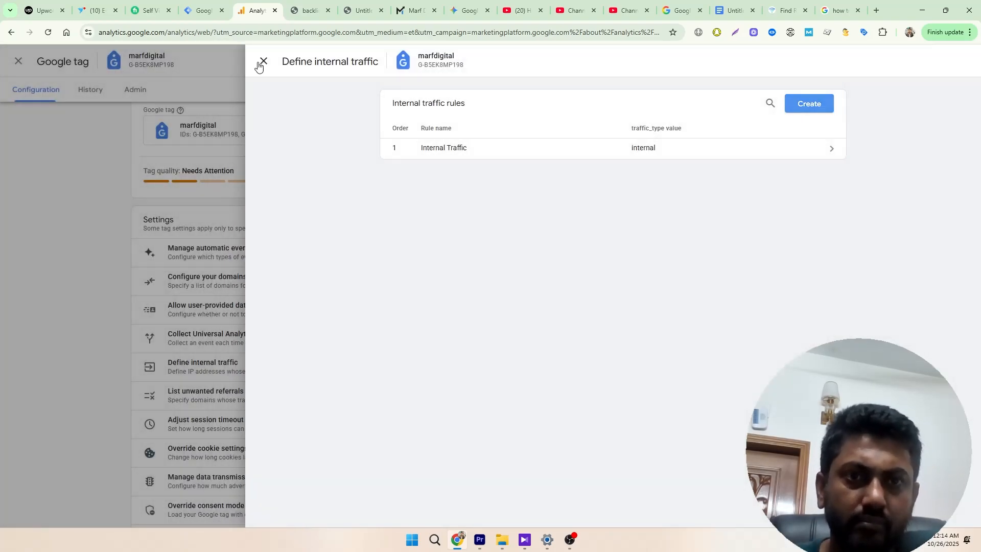
- Leave the internal traffic rules and open the unwanted referrals list in the Google tag settings
click(258, 61)
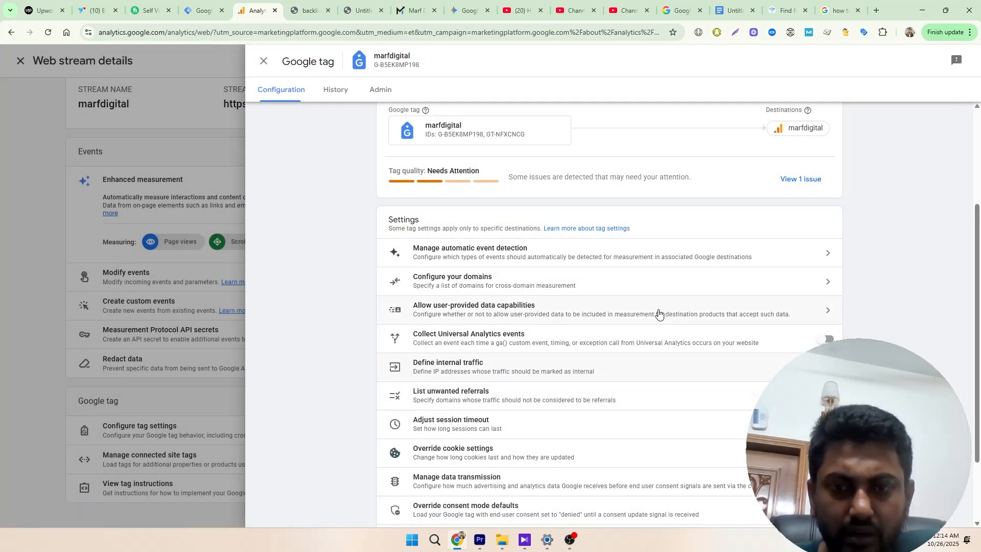
scroll(657, 313, down, 2)
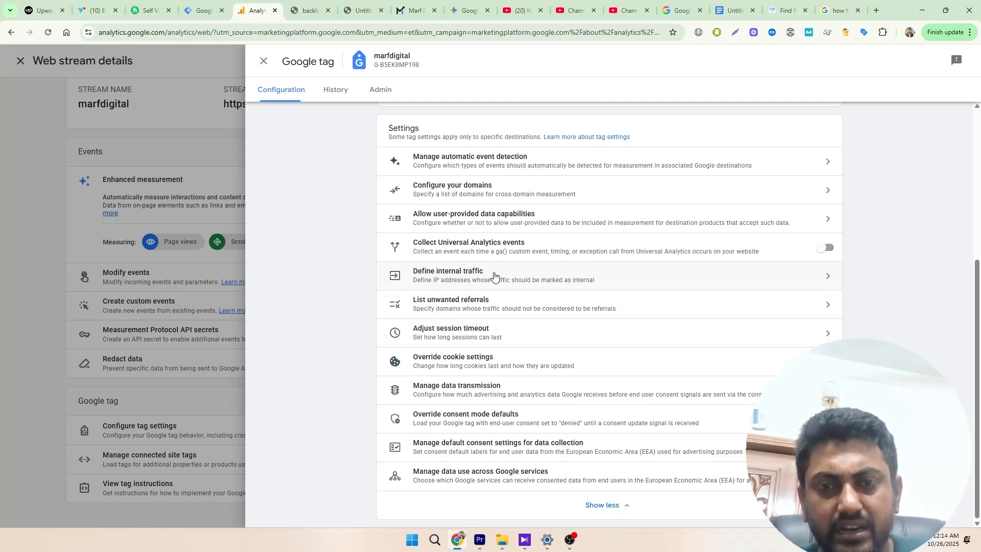
click(488, 314)
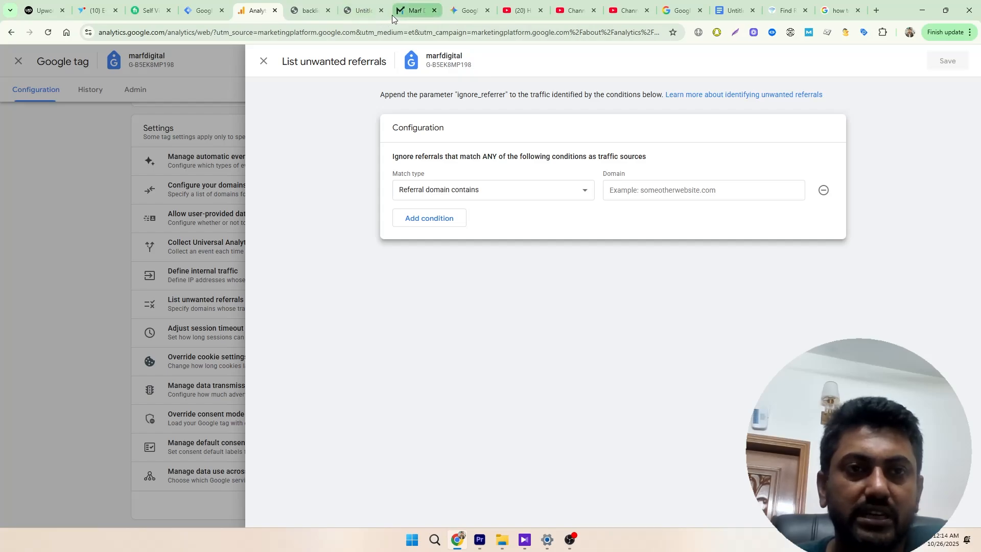
- Close the developer tools on the cipo fashion backlink page and compare its address with the linked Marf Digital site
click(305, 11)
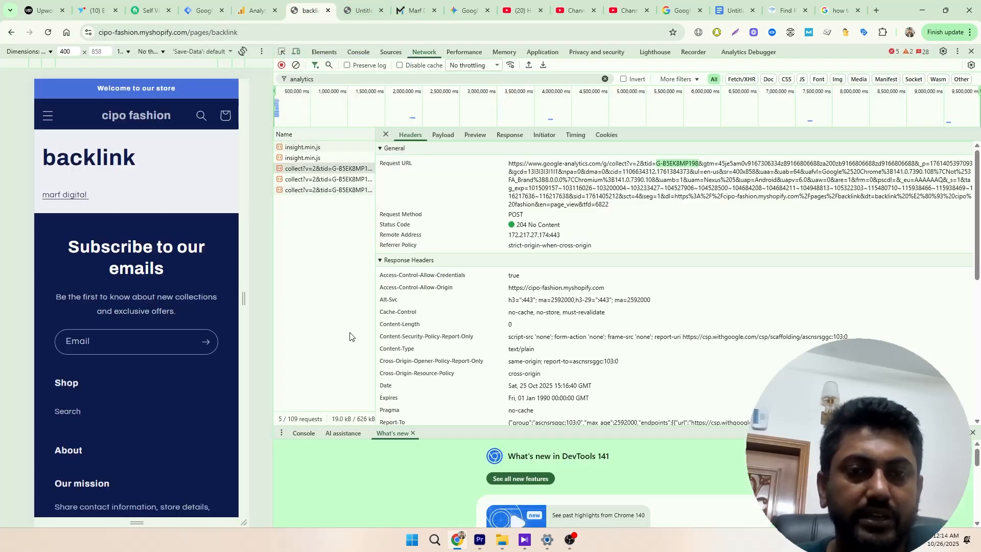
click(972, 51)
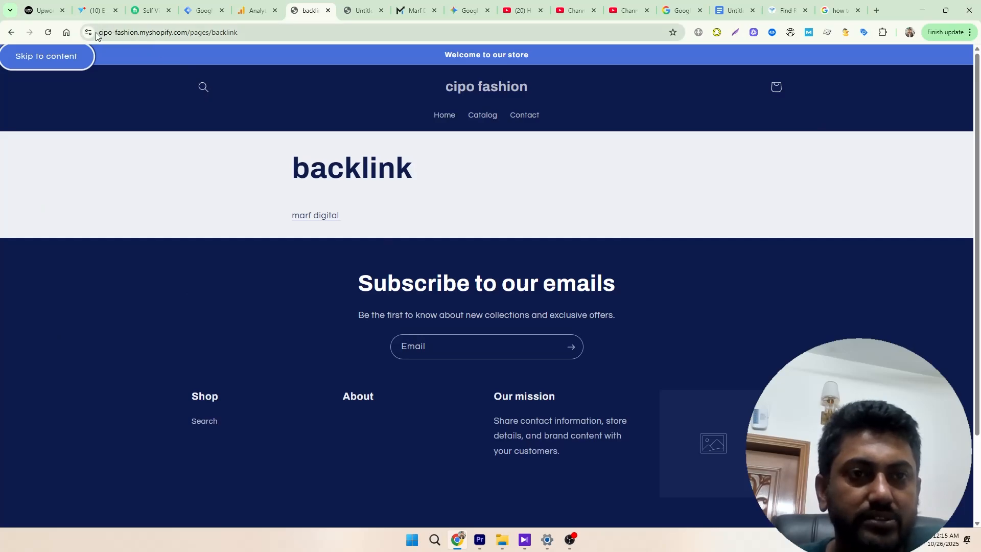
drag(250, 33, 98, 33)
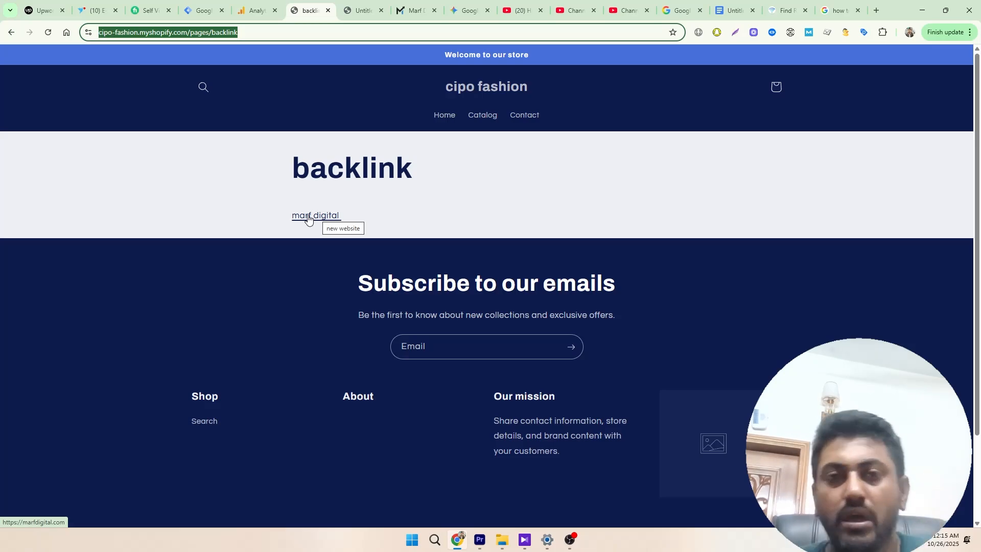
click(403, 10)
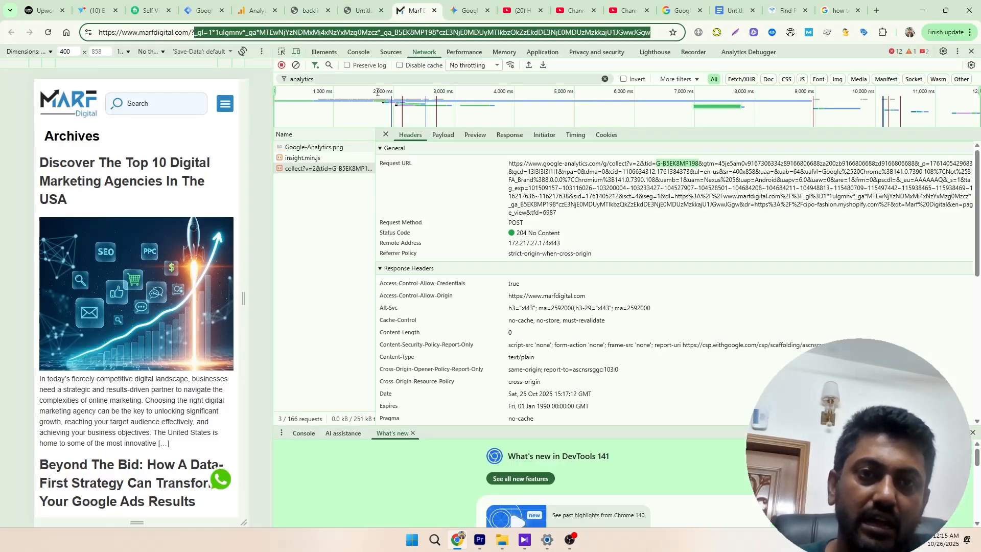
click(307, 10)
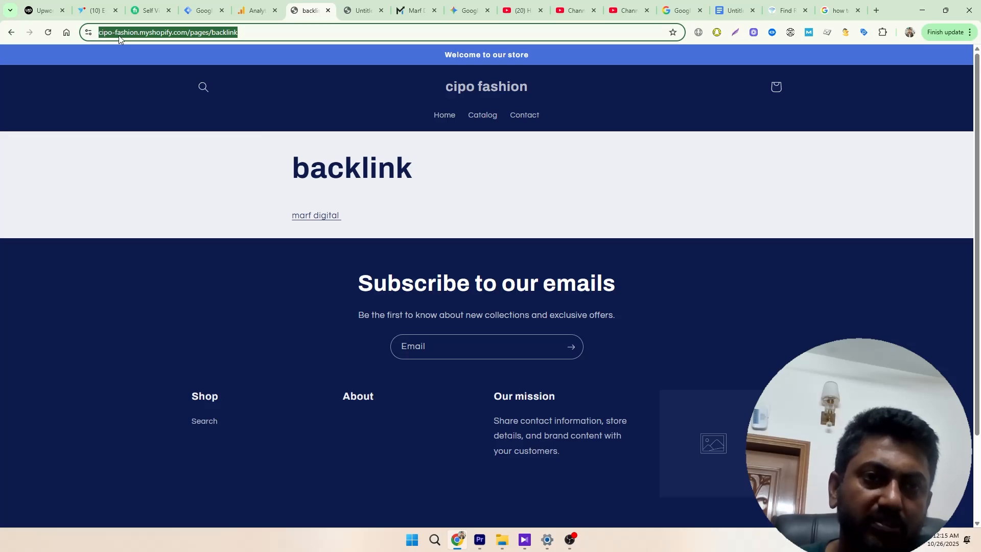
click(187, 33)
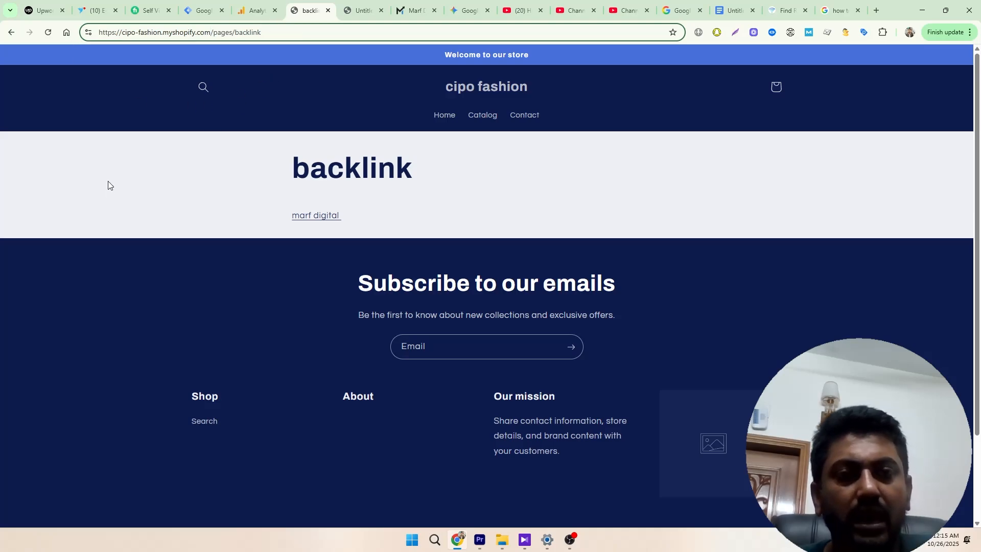
click(401, 12)
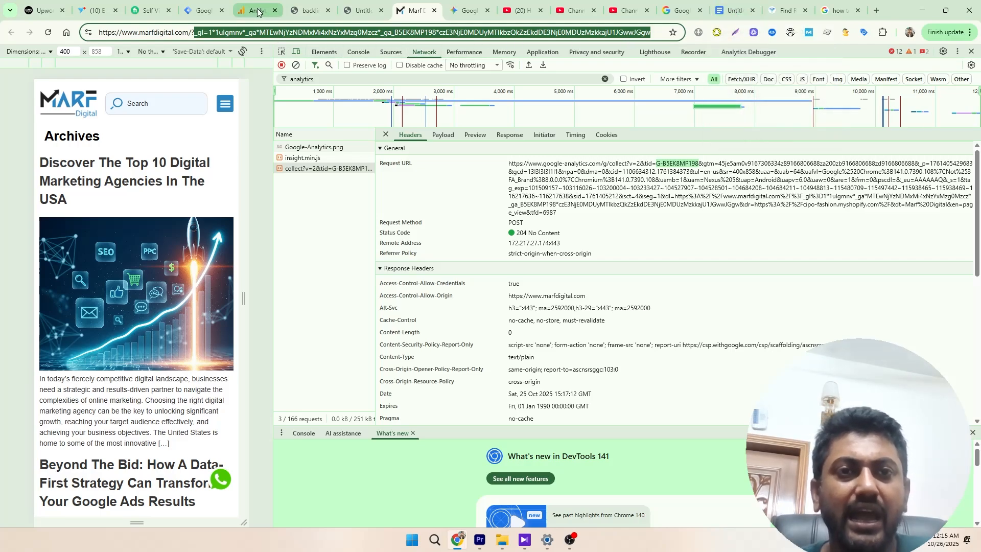
mouse_move(257, 12)
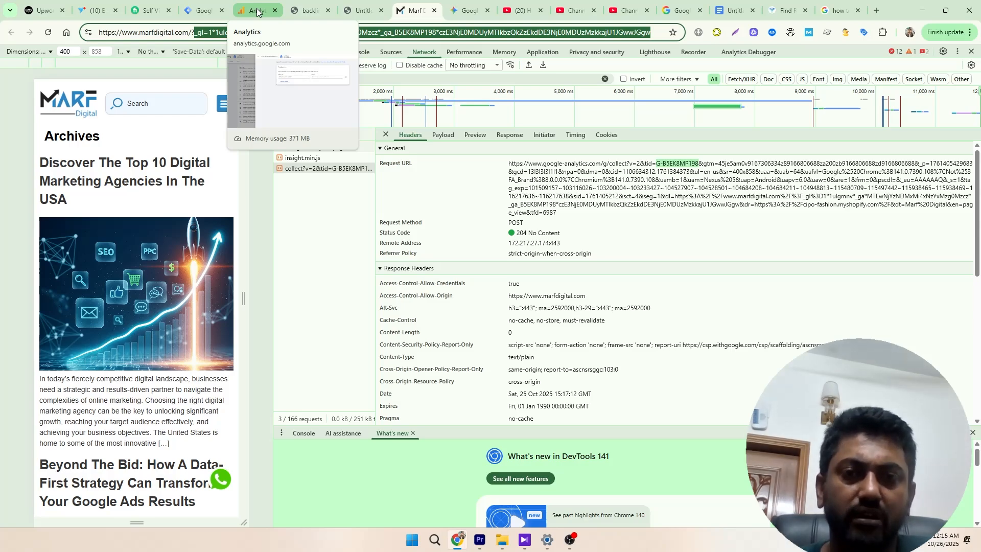
- Switch to Google Analytics and review the match types for the unwanted referral condition, keeping Referral domain contains
click(257, 12)
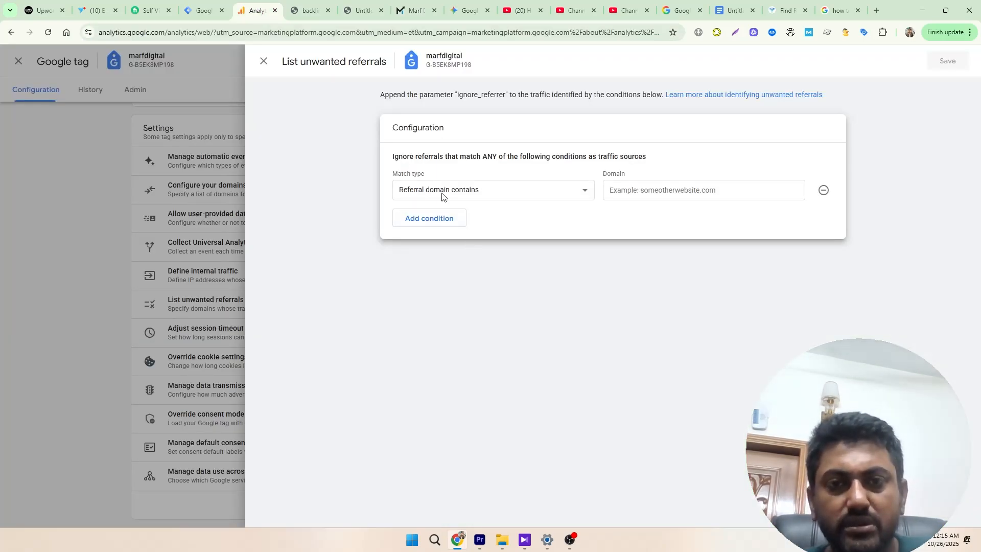
click(524, 198)
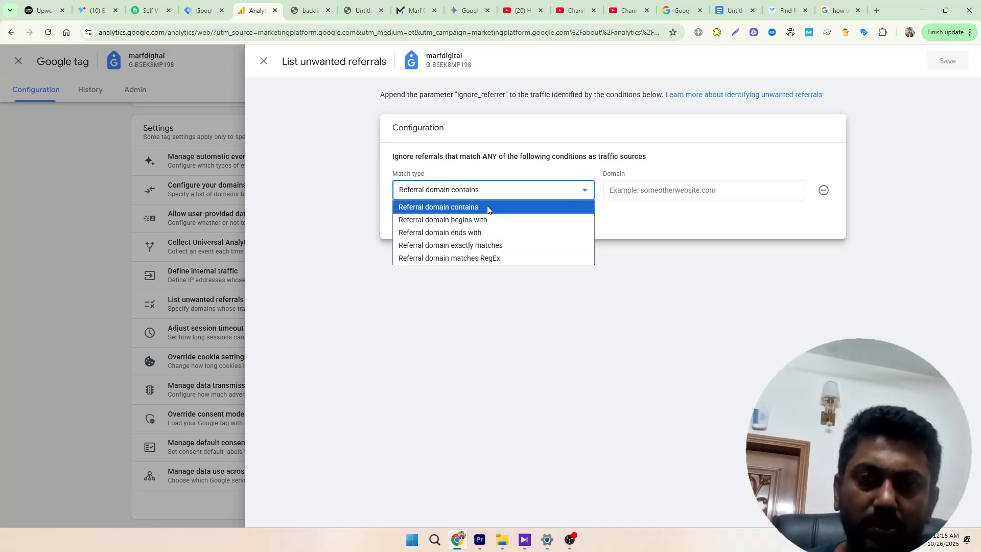
click(515, 189)
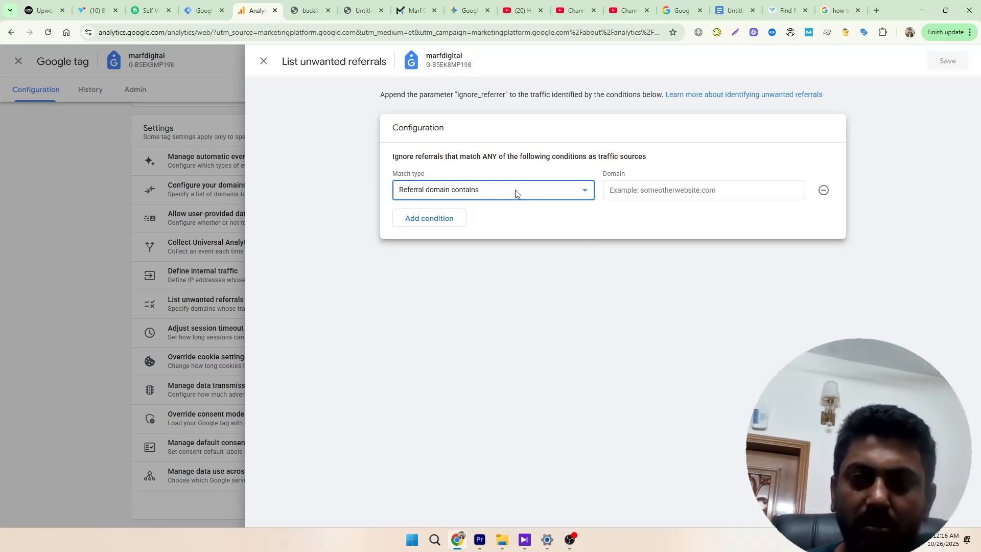
click(661, 190)
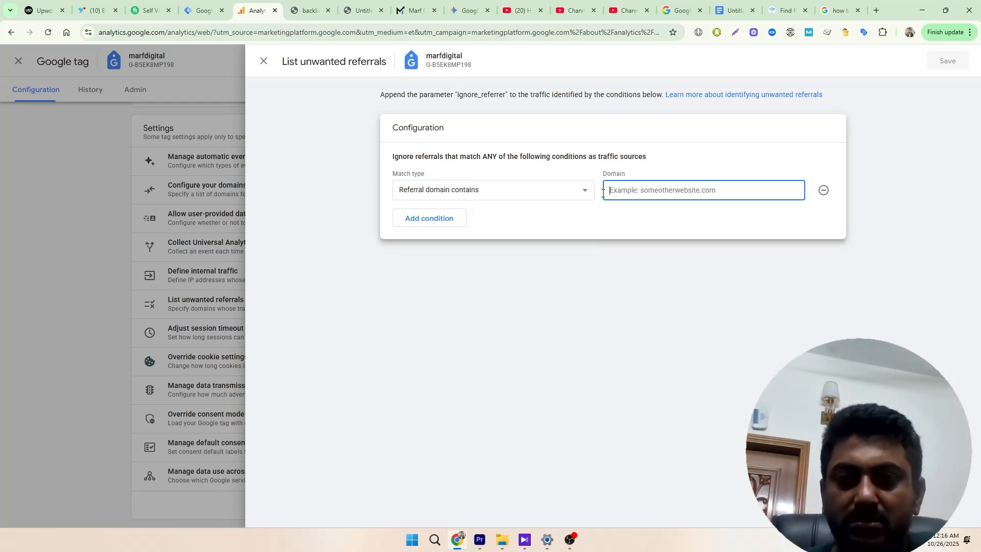
- Switch to the cipo fashion backlink page and copy only the domain cipo-fashion.myshopify.com from its address
click(308, 10)
drag(209, 32, 121, 32)
right_click(143, 38)
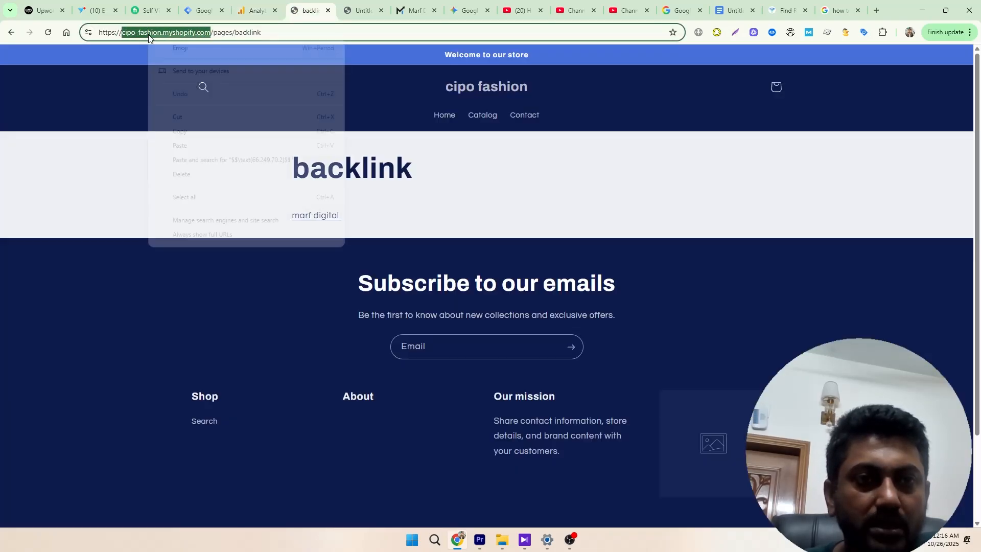
click(175, 132)
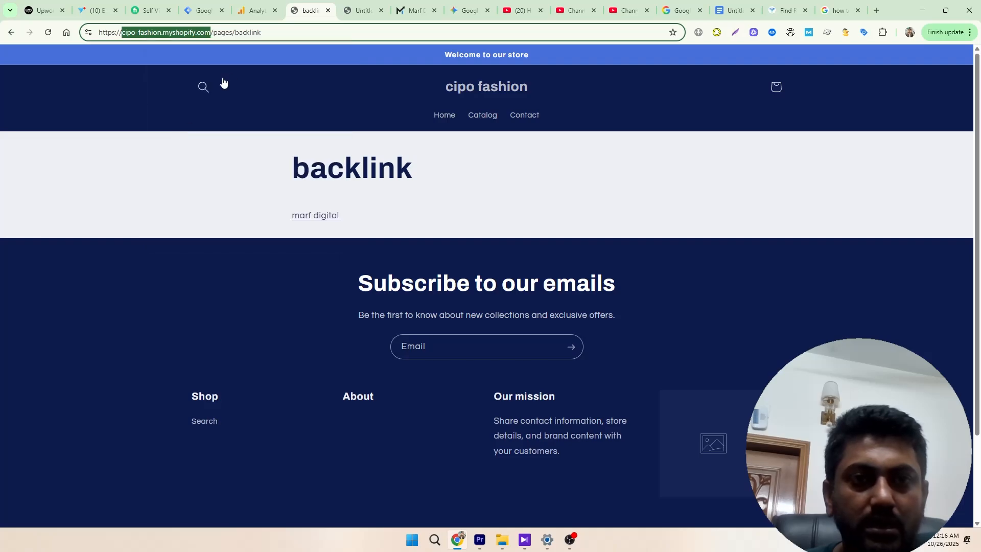
- Back in Google Analytics, paste cipo-fashion.myshopify.com as the unwanted referral domain and save, reopening the unwanted referrals list to check it
click(250, 10)
right_click(639, 193)
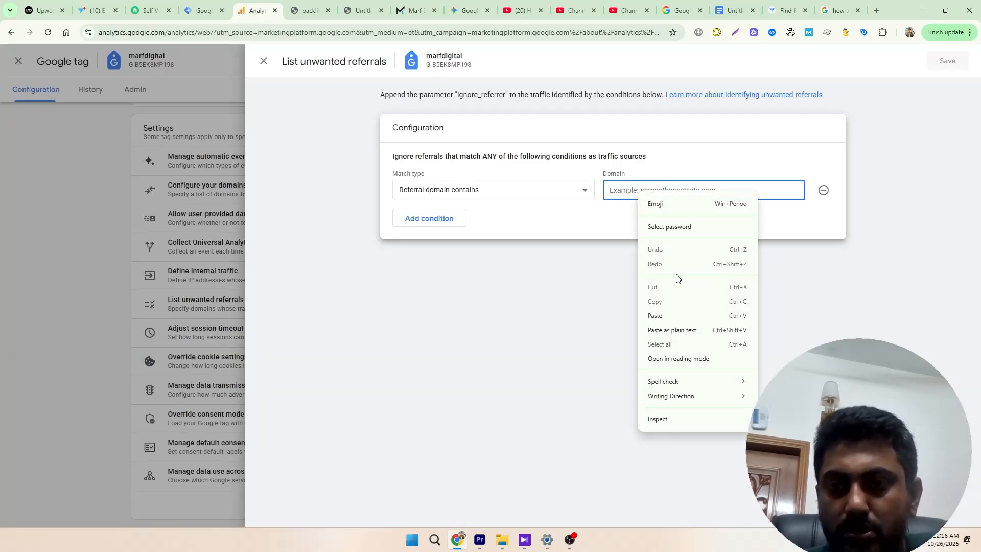
click(655, 316)
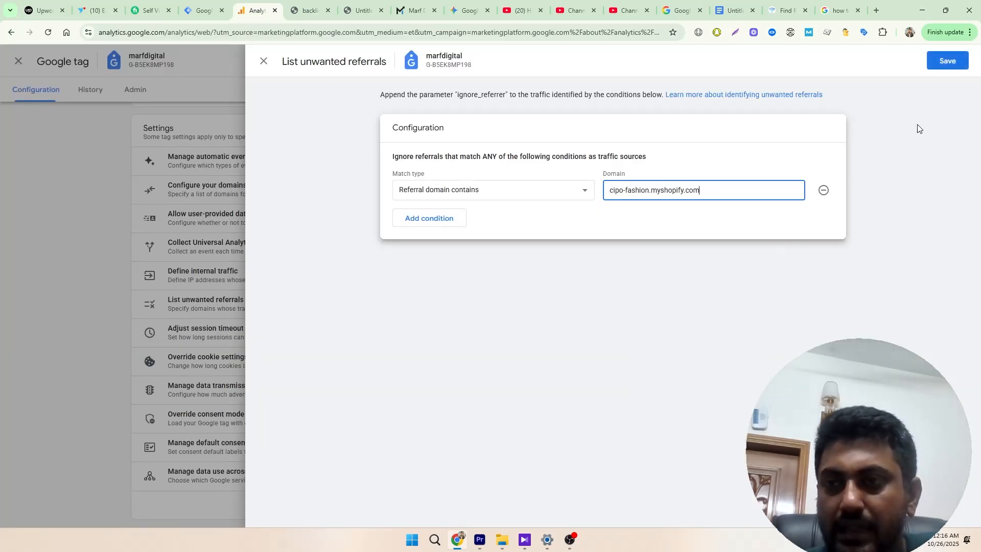
click(939, 60)
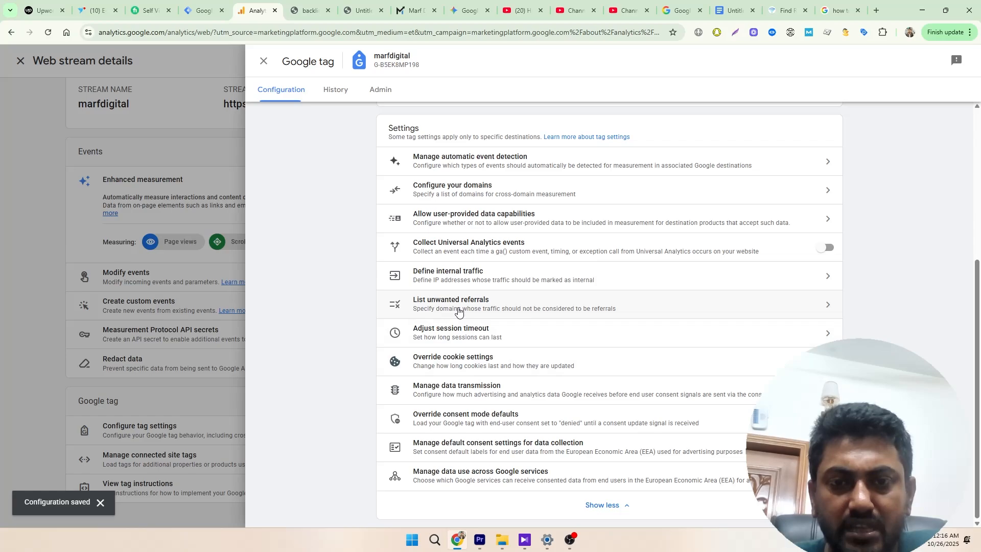
click(459, 309)
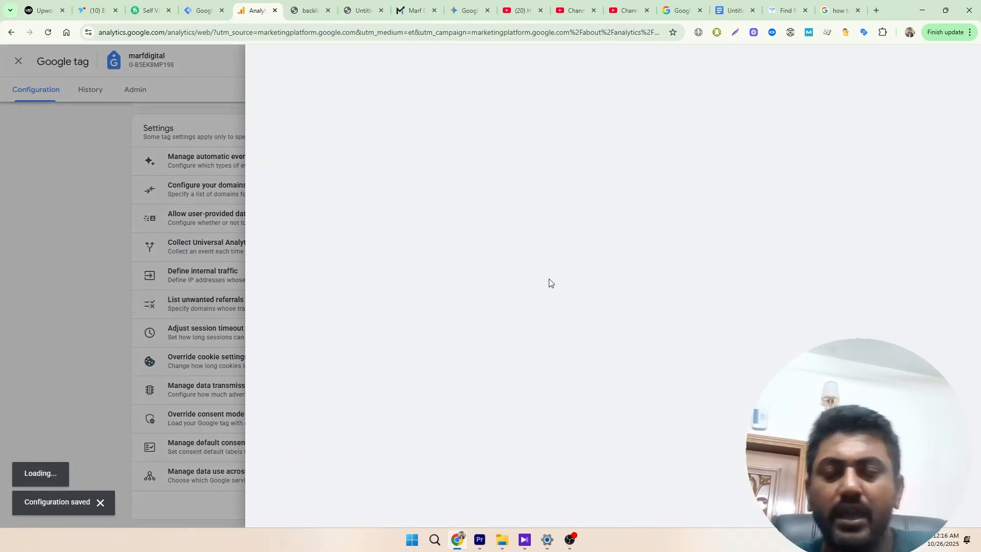